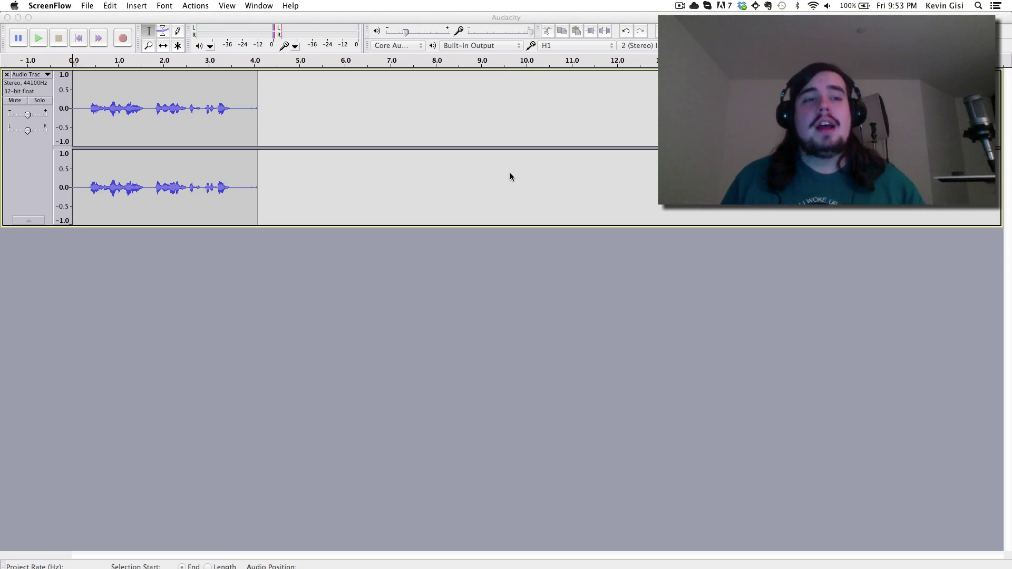
# Step: Bring the Audacity window holding the quiet stereo voice clip to the front
pyautogui.click(129, 237)
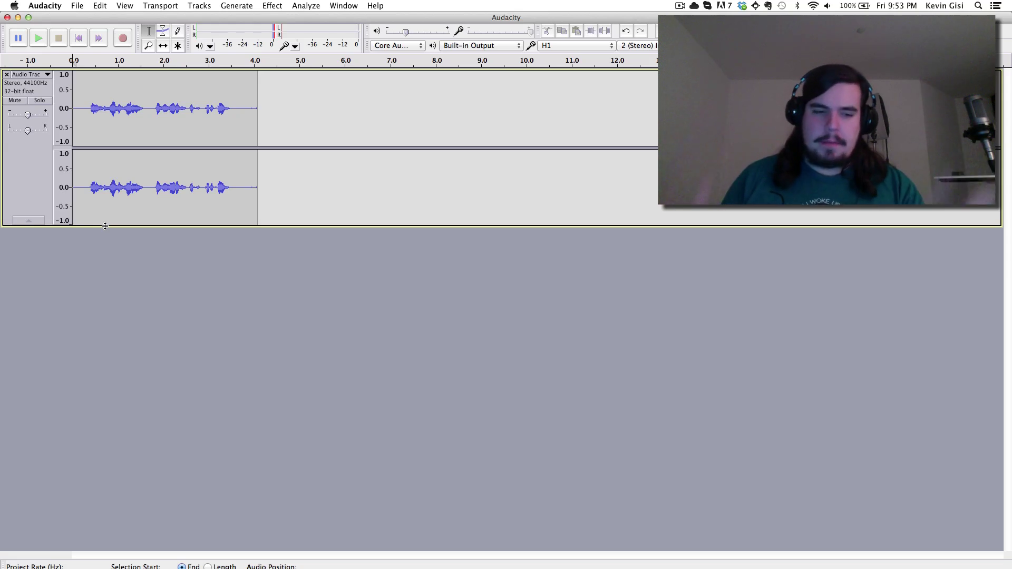
pyautogui.click(102, 246)
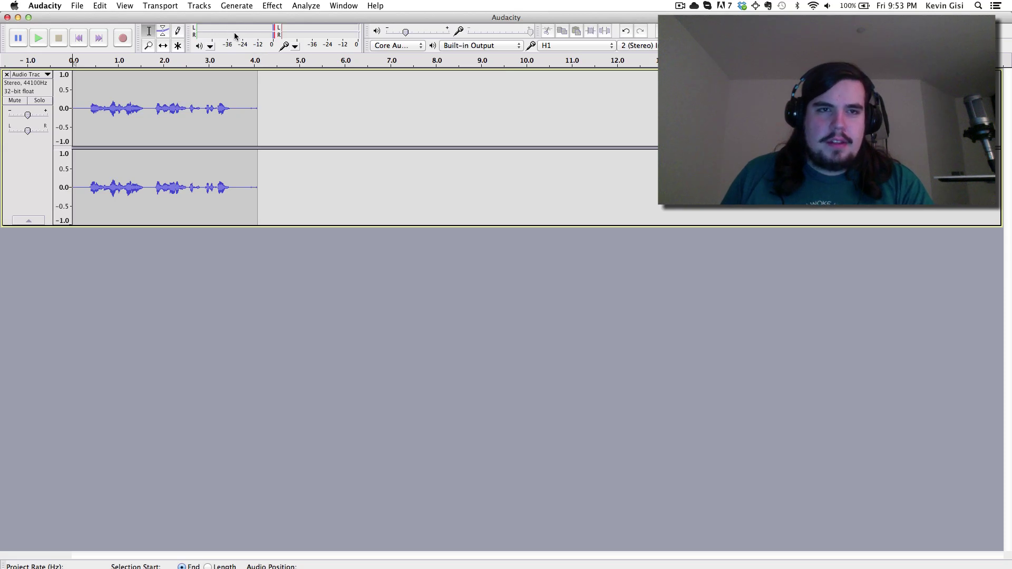
pyautogui.press('space')
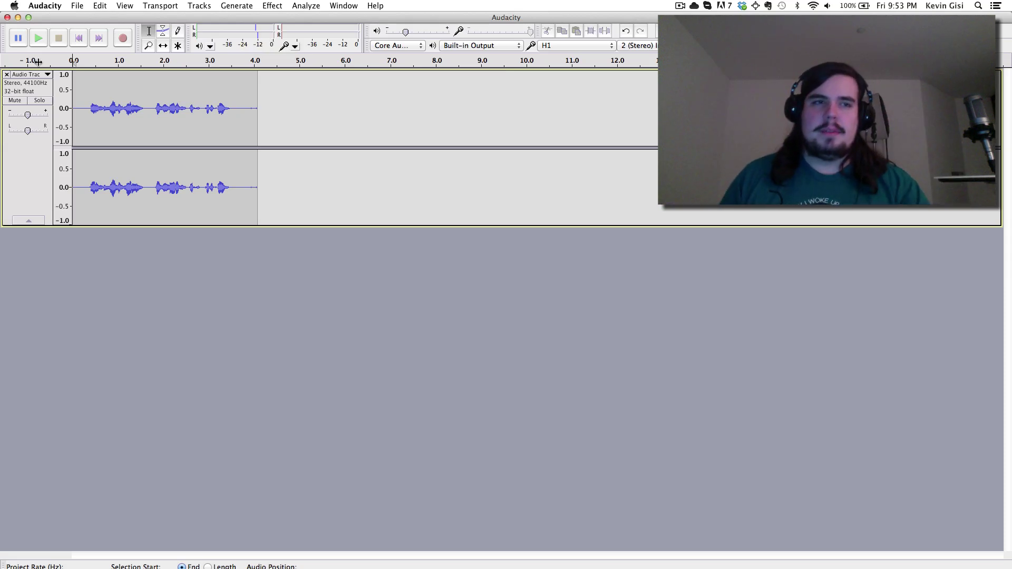
pyautogui.moveTo(29, 115); pyautogui.dragTo(56, 118)
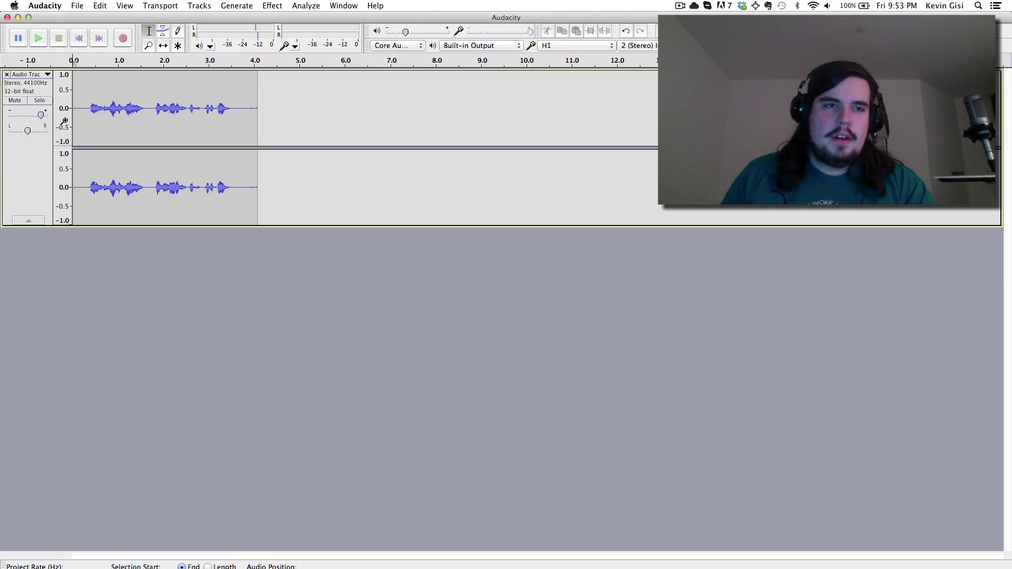
pyautogui.press('space')
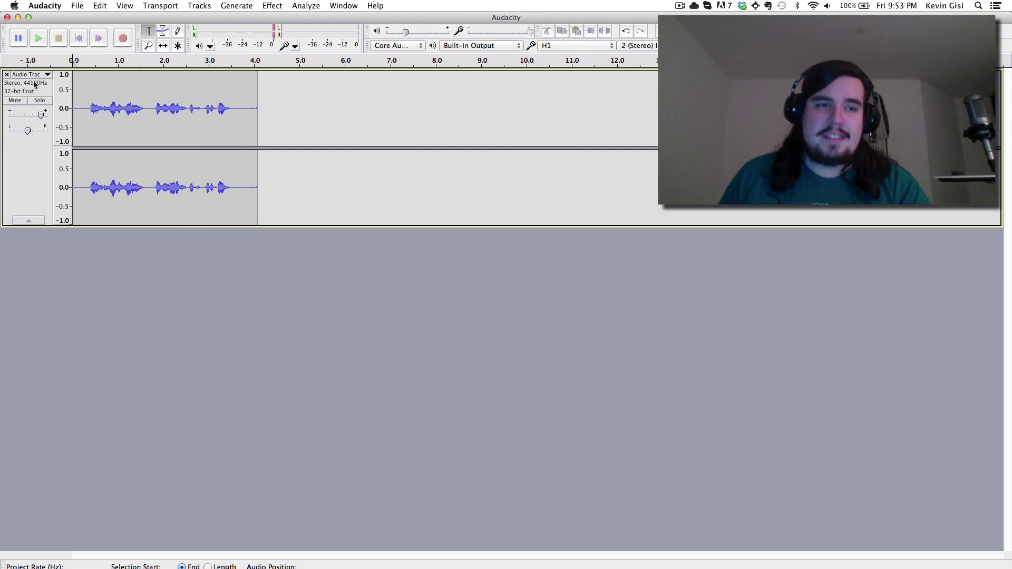
pyautogui.moveTo(40, 115)
pyautogui.moveTo(30, 118); pyautogui.dragTo(27, 117)
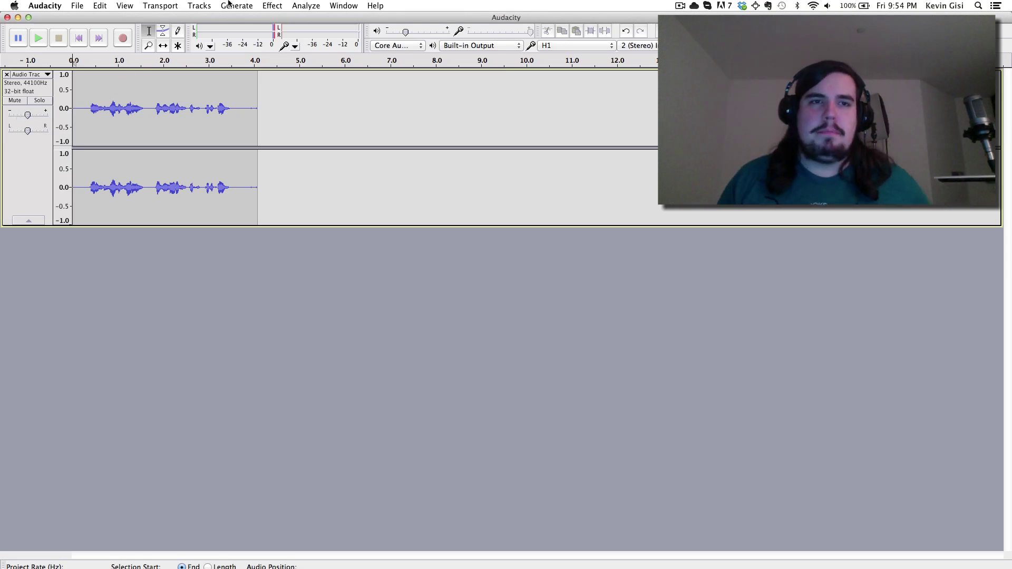
pyautogui.click(228, 4)
pyautogui.moveTo(284, 3)
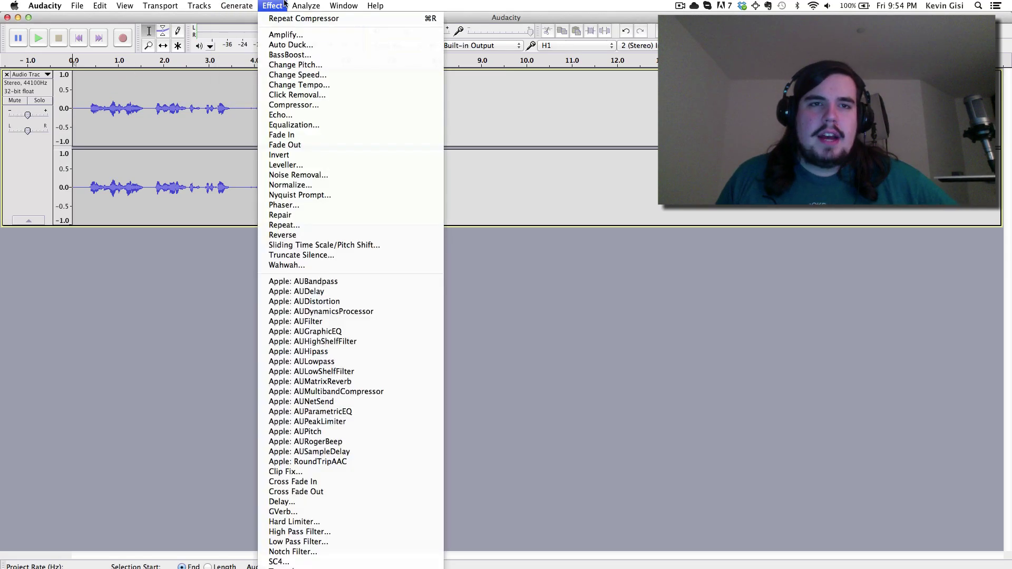
pyautogui.click(295, 105)
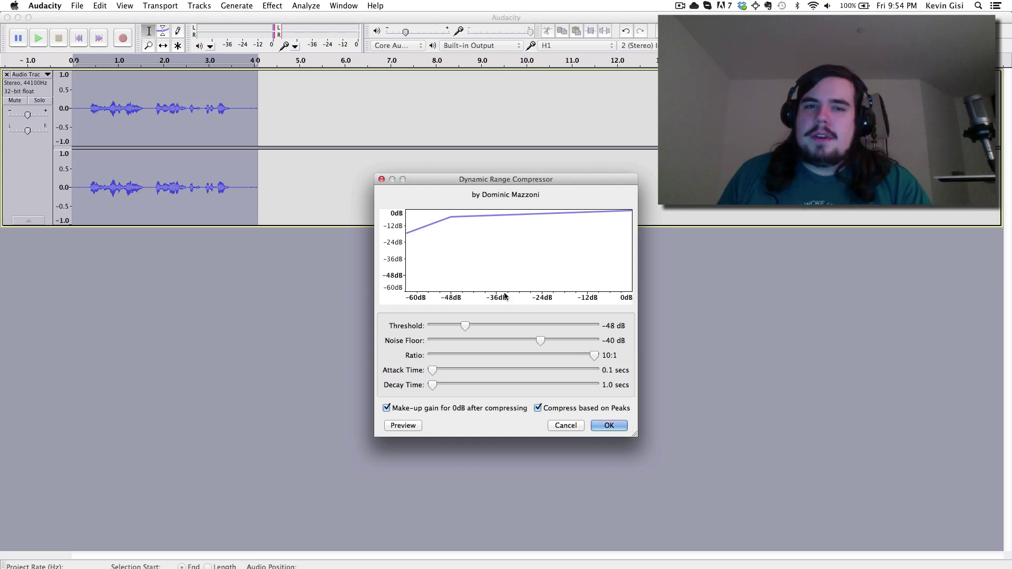
pyautogui.moveTo(512, 178); pyautogui.dragTo(509, 81)
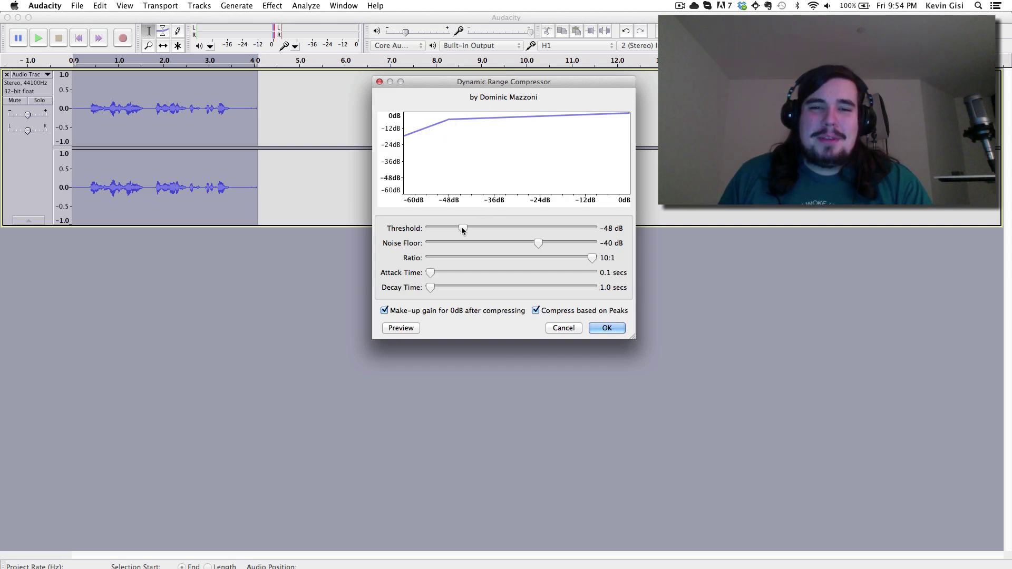
pyautogui.moveTo(460, 226); pyautogui.dragTo(516, 249)
# Step: Discard the earlier changes, reapply the Compressor at defaults (-48 dB, 10:1), and play the clip
pyautogui.click(572, 330)
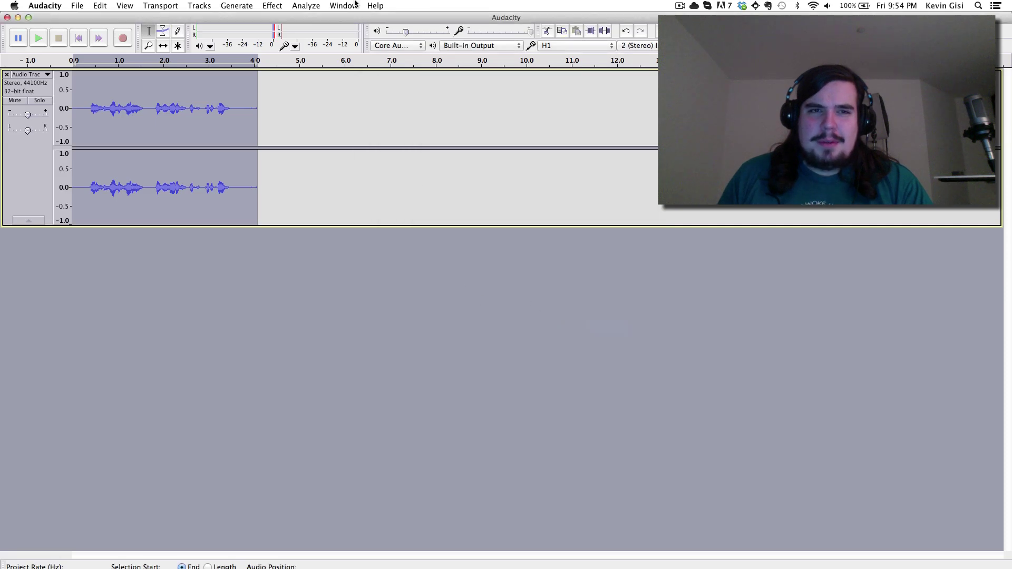
pyautogui.click(258, 4)
pyautogui.moveTo(265, 3)
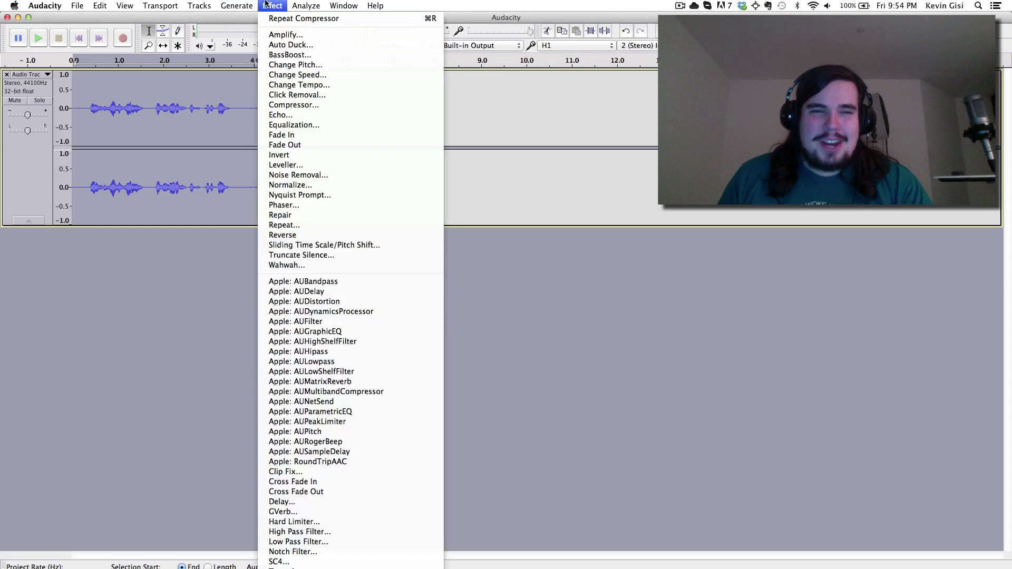
pyautogui.click(301, 104)
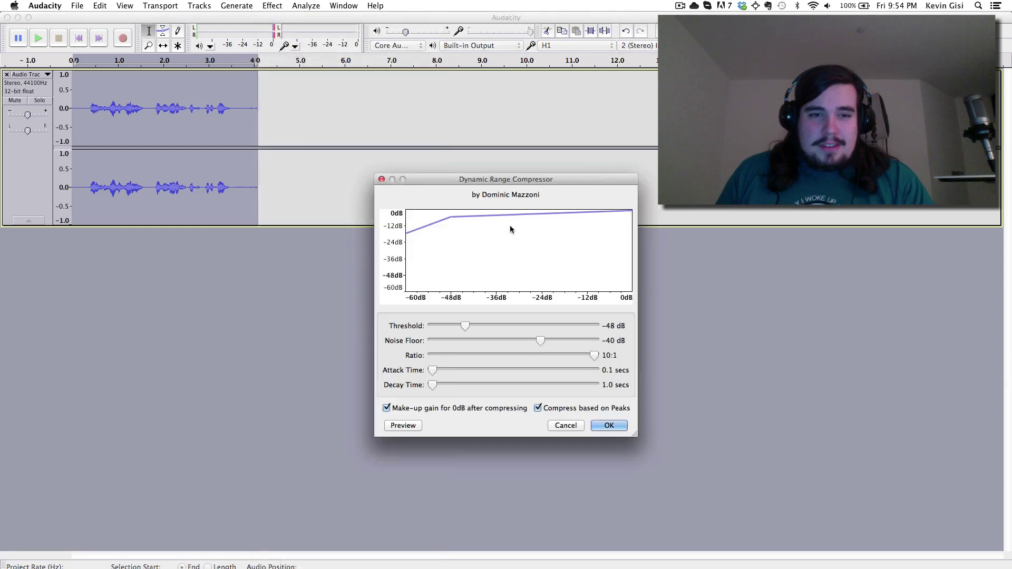
pyautogui.click(609, 426)
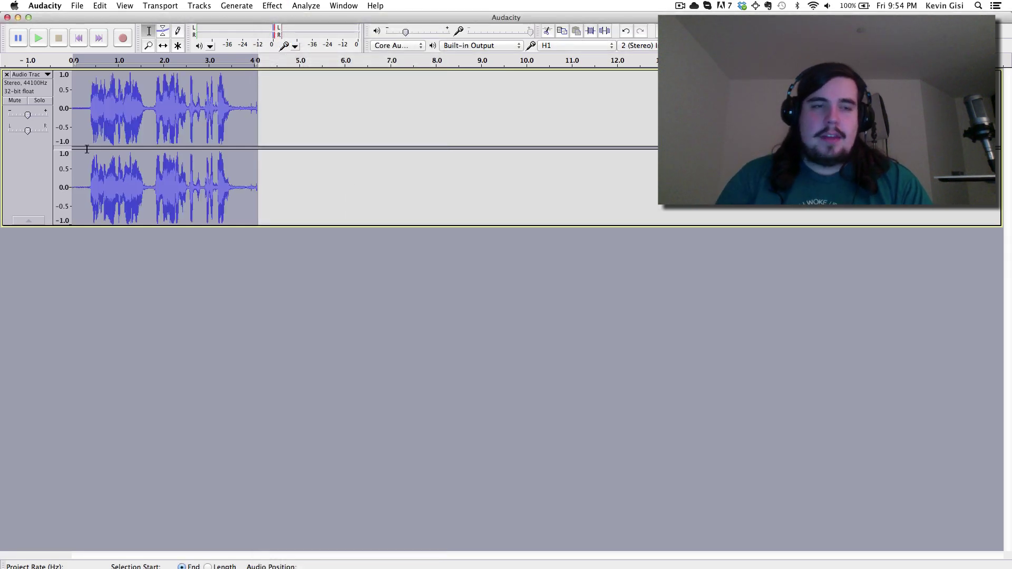
pyautogui.press('space')
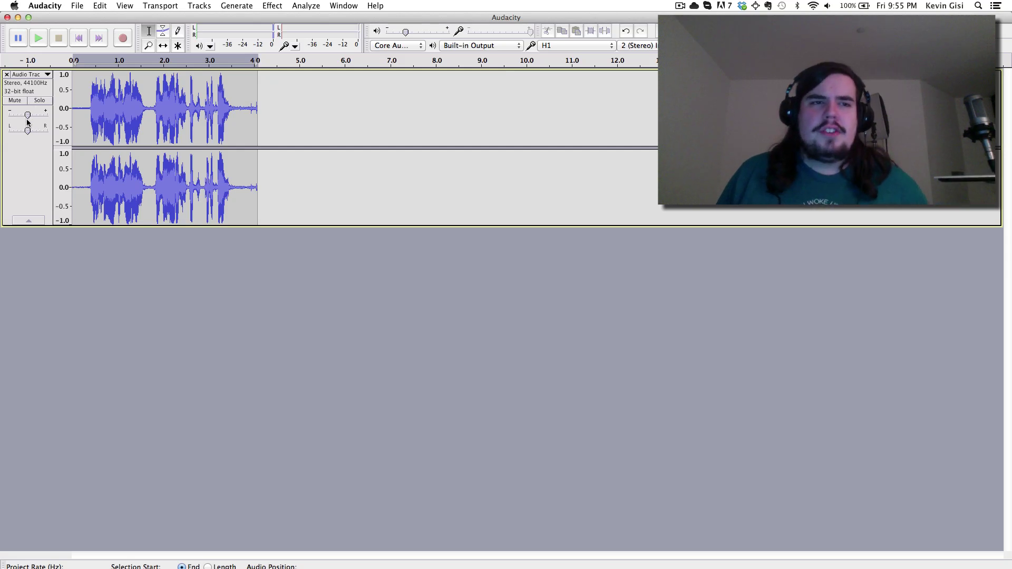
pyautogui.moveTo(27, 117)
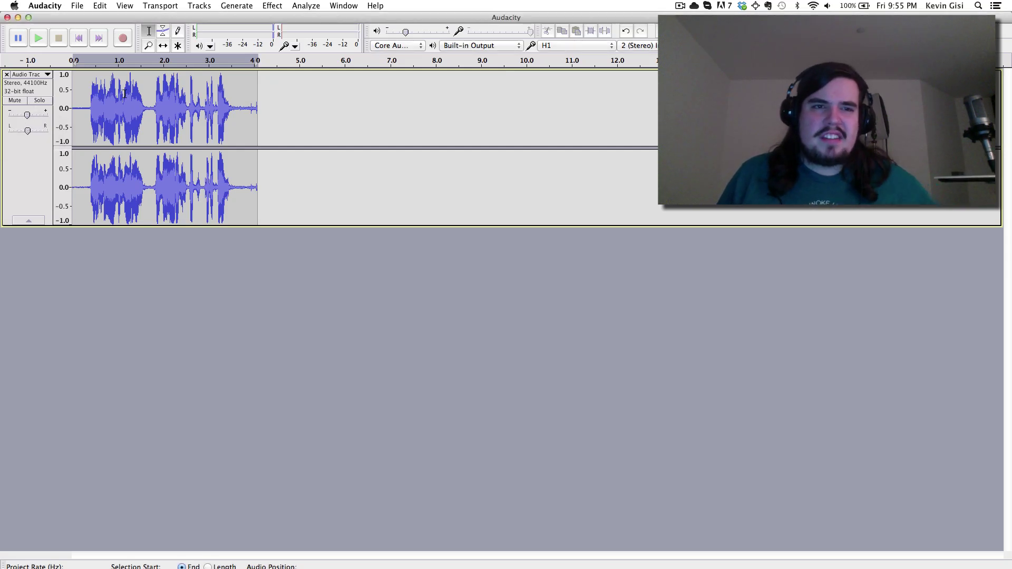
pyautogui.press('space')
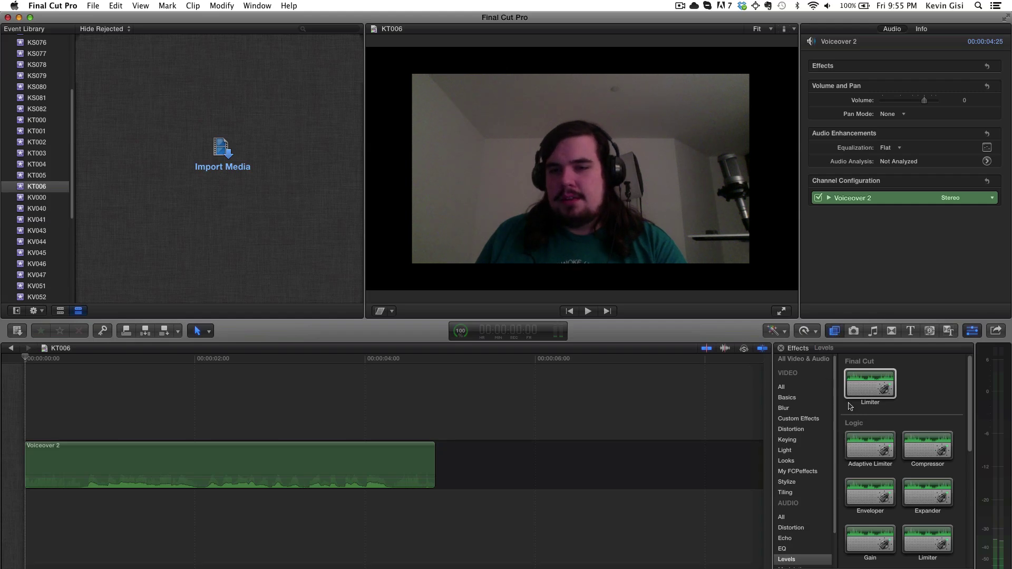
# Step: Apply the Final Cut Limiter effect from Audio > Levels to the Voiceover 2 clip
pyautogui.click(879, 390)
pyautogui.moveTo(878, 390); pyautogui.dragTo(328, 469)
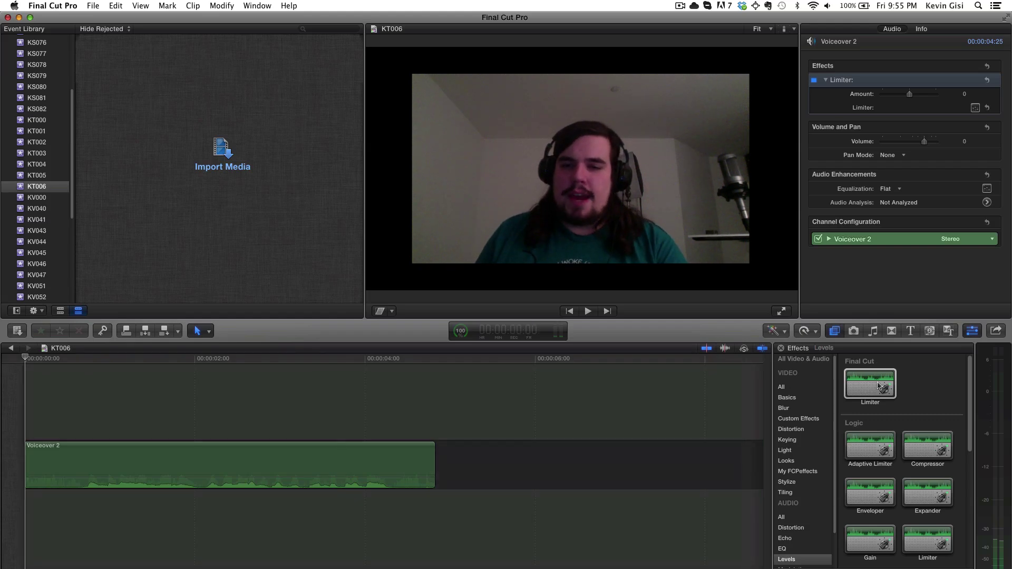
pyautogui.click(343, 478)
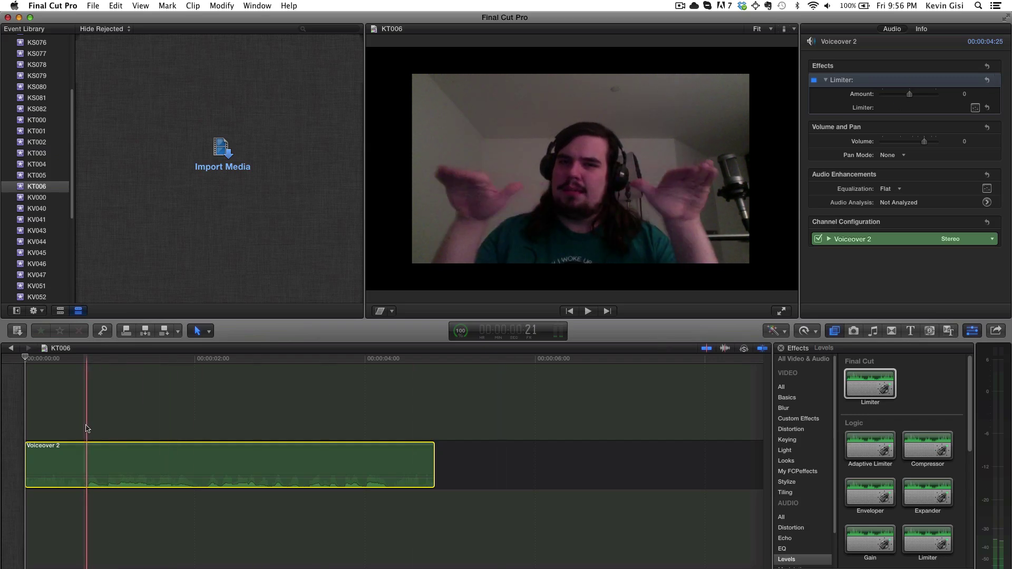
pyautogui.press('space')
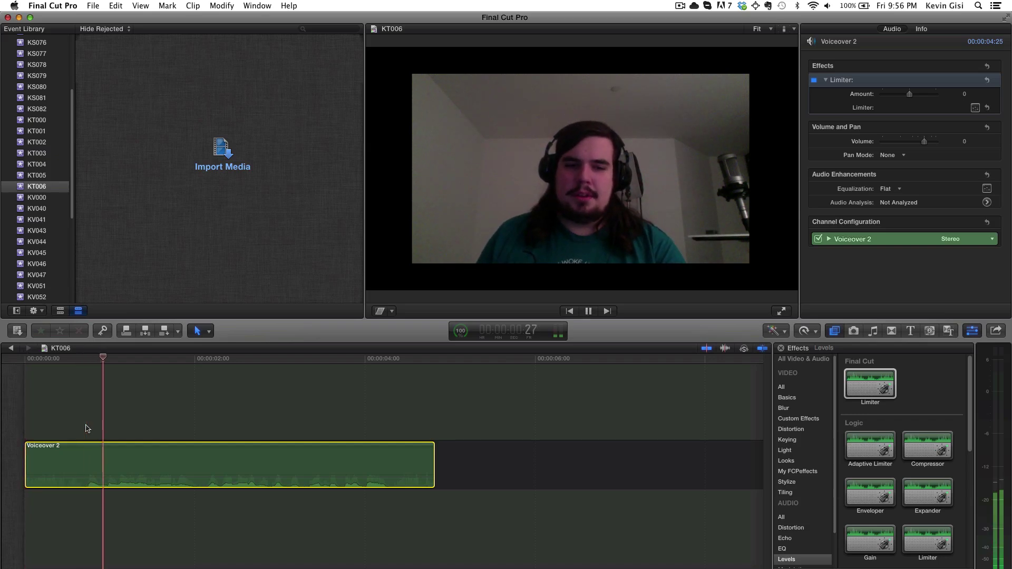
pyautogui.press('space')
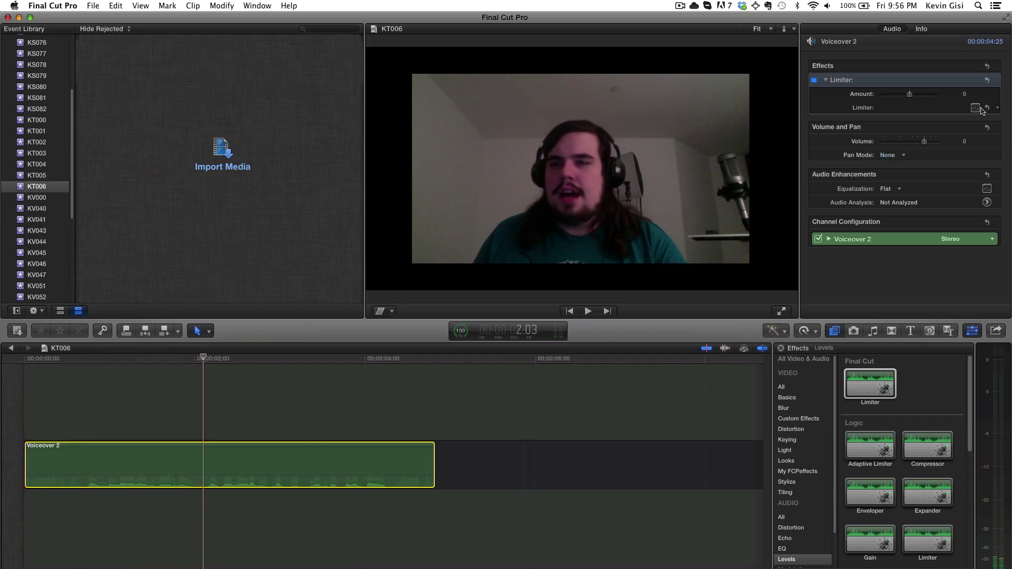
# Step: Set the Limiter's Release to 310 ms and its Gain to +15 dB
pyautogui.click(975, 108)
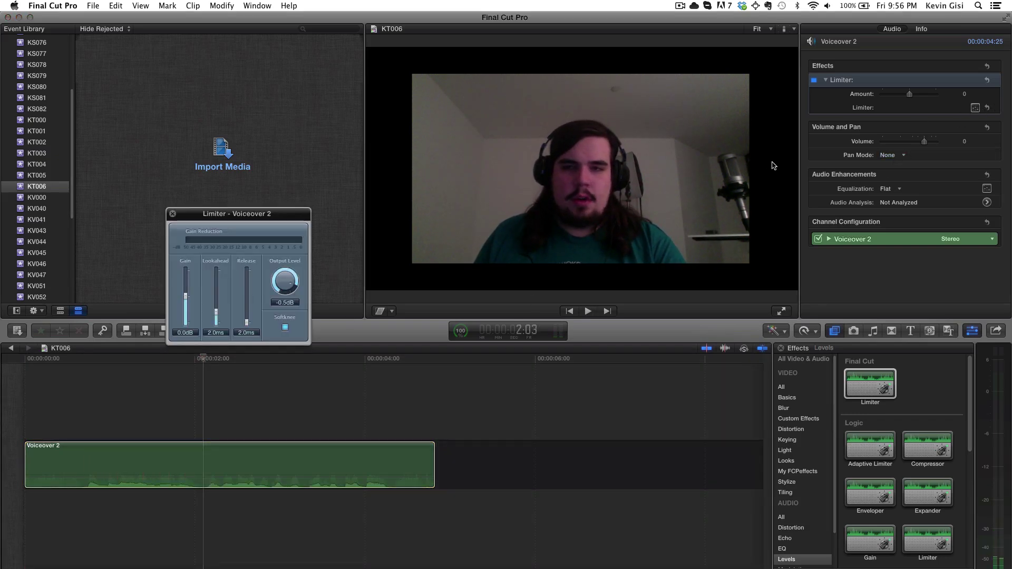
pyautogui.doubleClick(246, 333)
pyautogui.write('310')
pyautogui.press('Return')
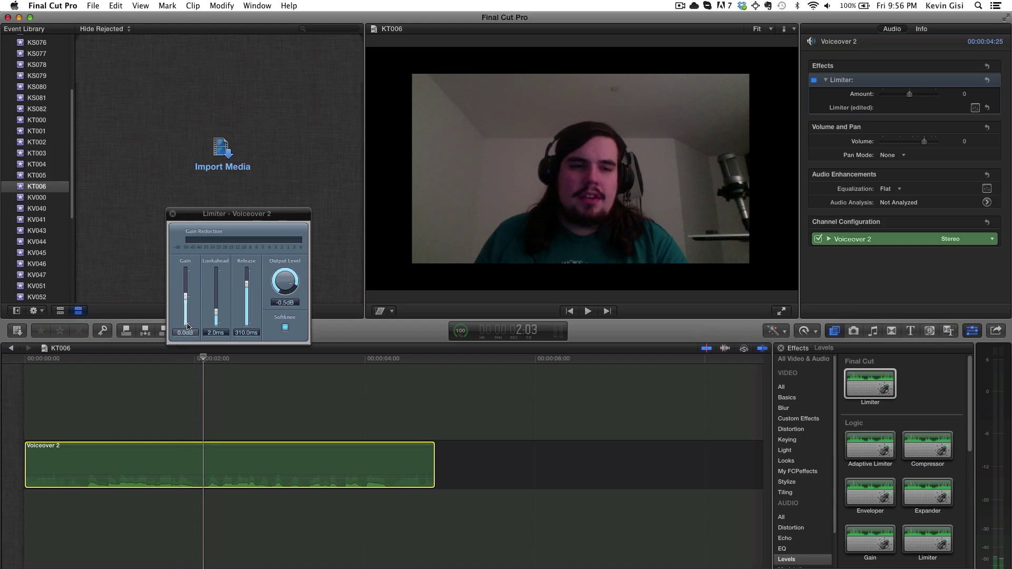
pyautogui.doubleClick(186, 333)
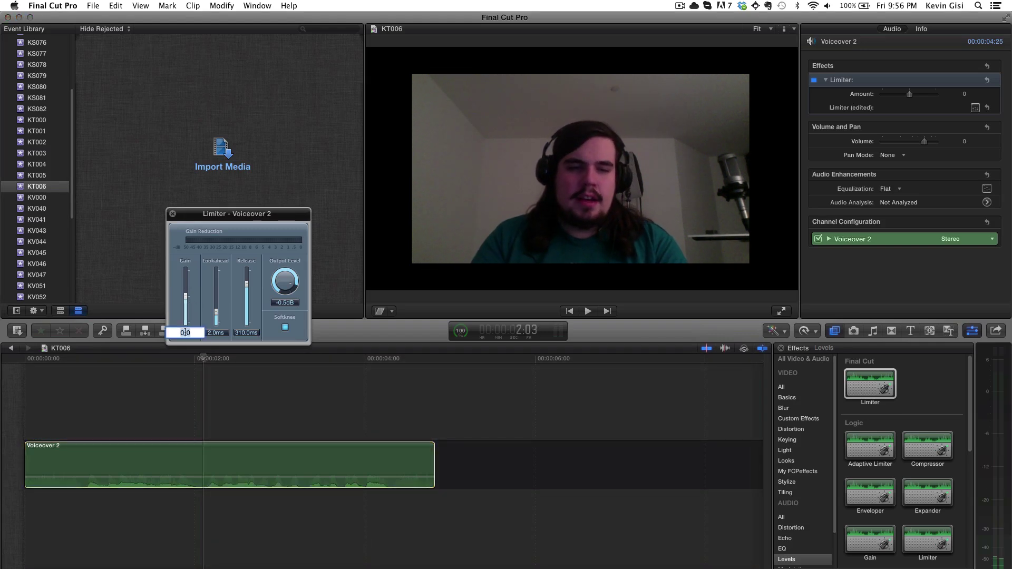
pyautogui.press('Return')
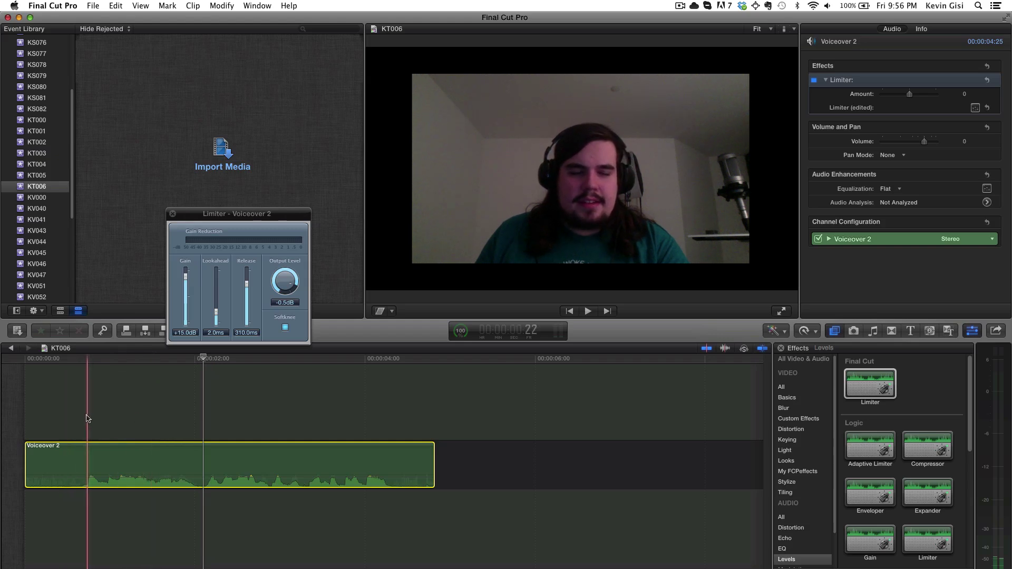
pyautogui.press('space')
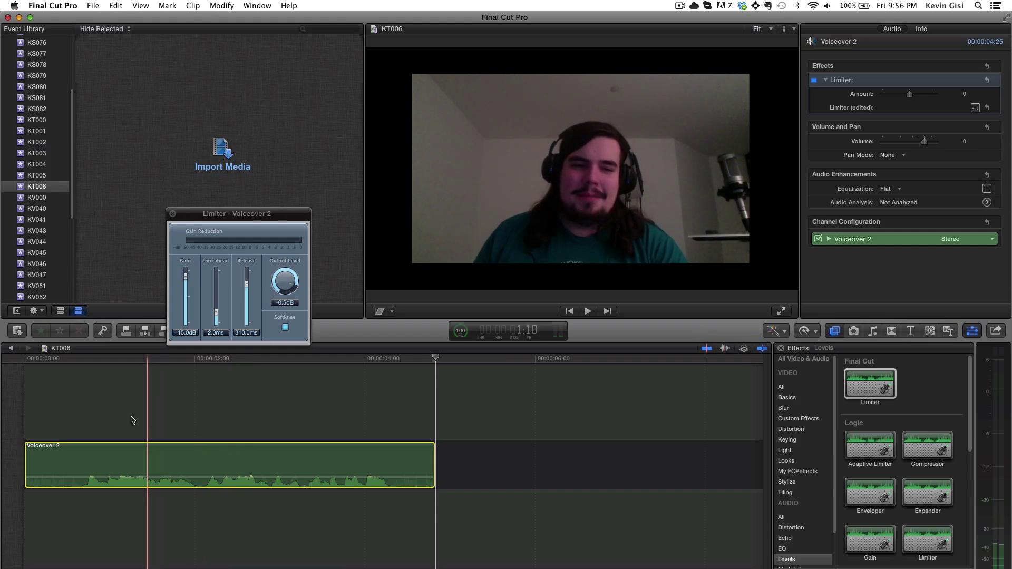
# Step: Raise the Limiter Gain to its +20 dB maximum and play back the louder clip
pyautogui.doubleClick(185, 333)
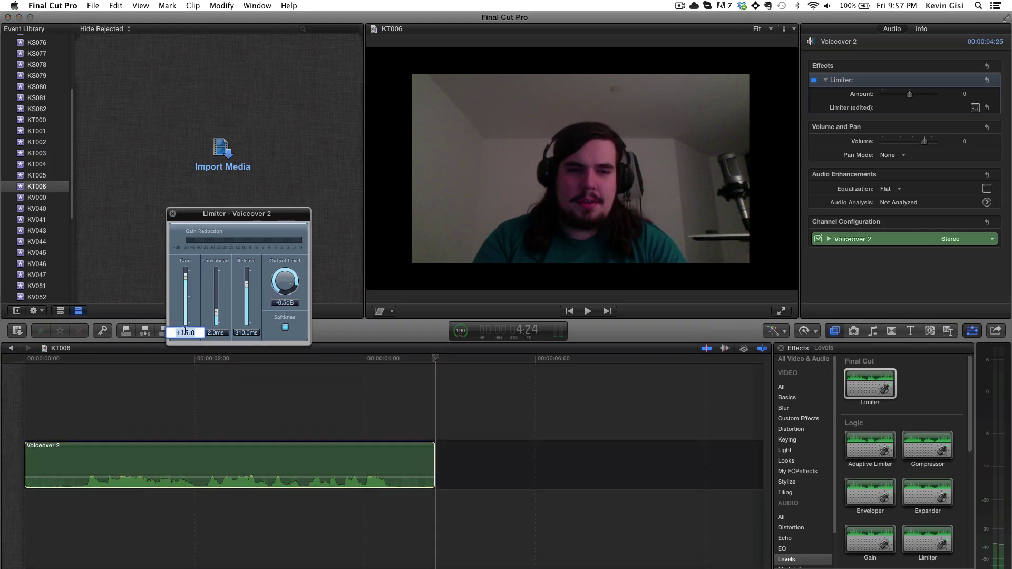
pyautogui.press('Return')
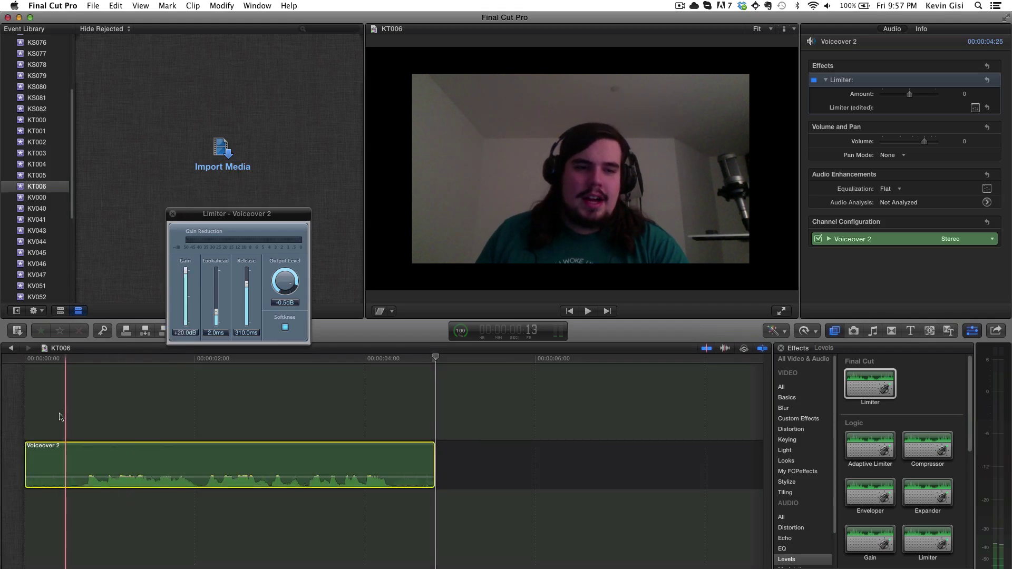
pyautogui.press('space')
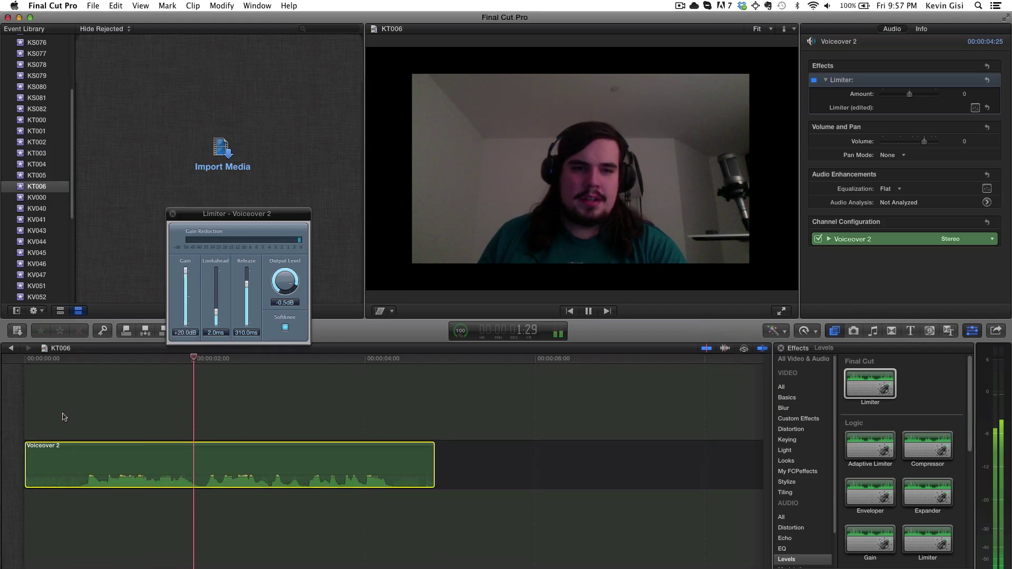